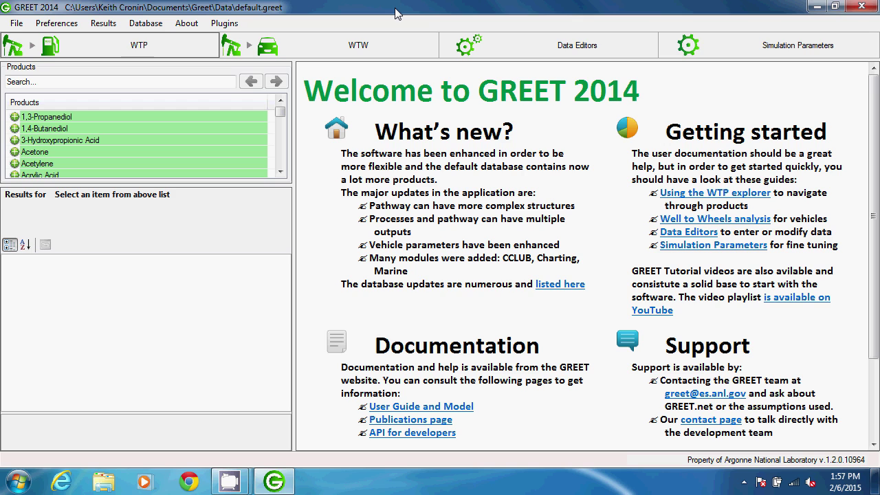
left_click(502, 52)
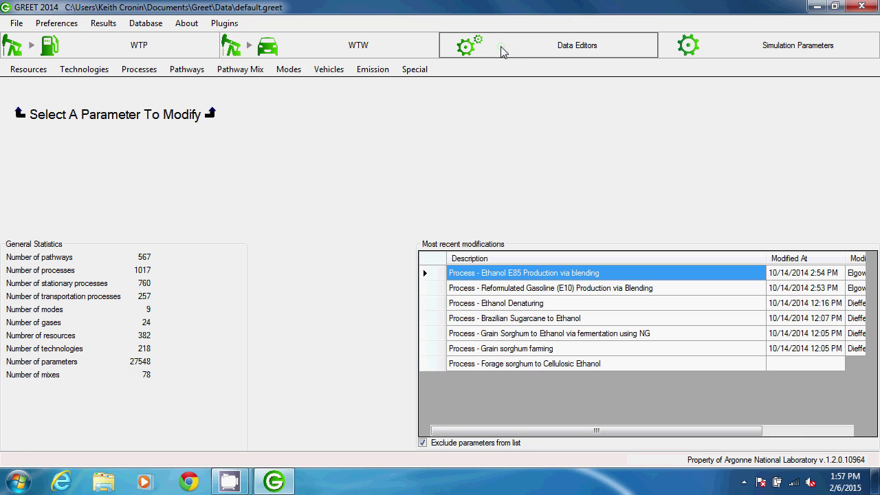
left_click(143, 71)
left_click(144, 85)
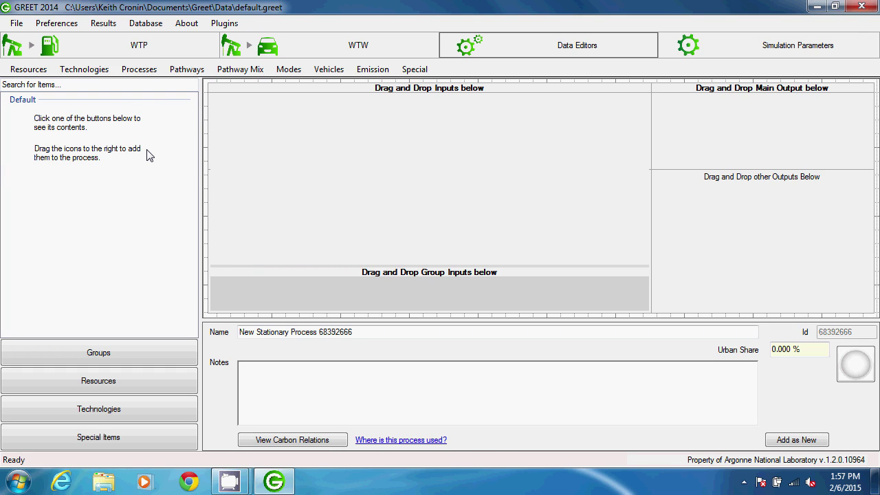
left_click(144, 354)
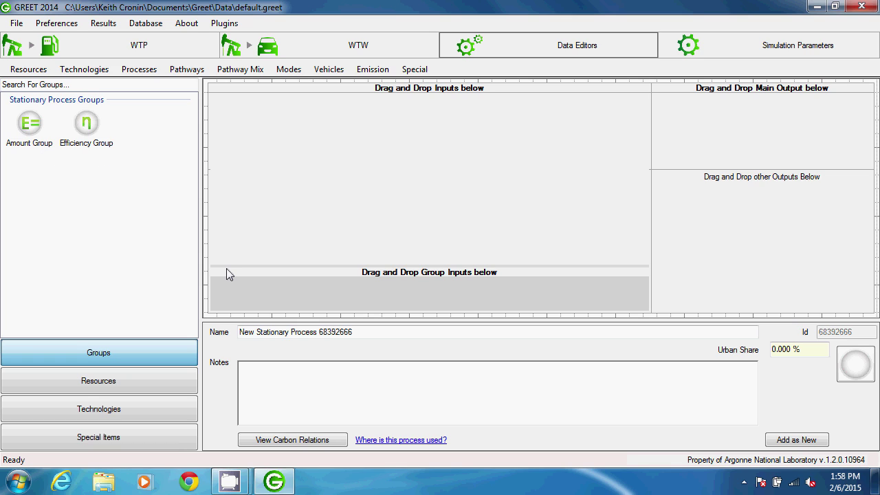
left_click_drag(229, 267, 236, 167)
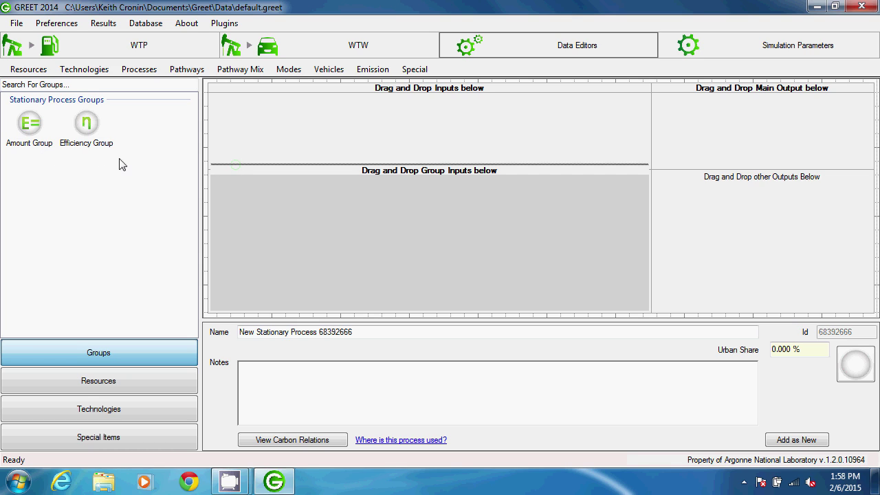
left_click_drag(29, 123, 277, 216)
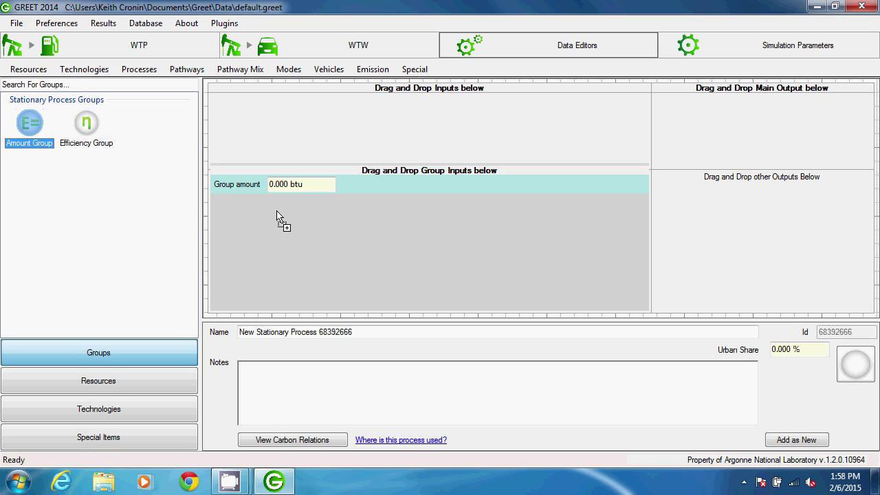
left_click(288, 183)
left_click(279, 184)
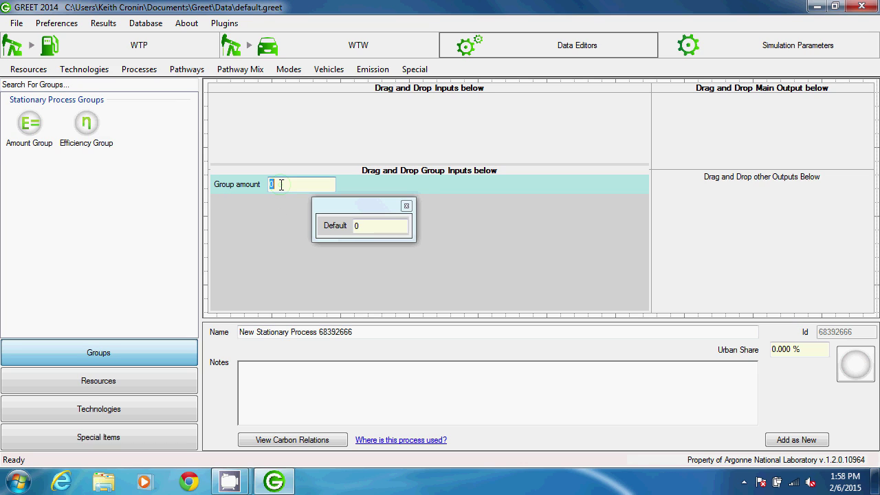
left_click(279, 184)
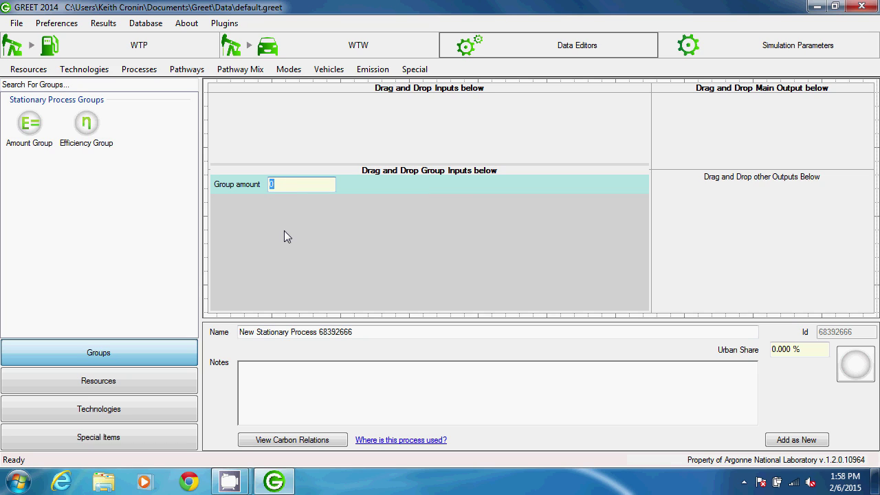
left_click(359, 333)
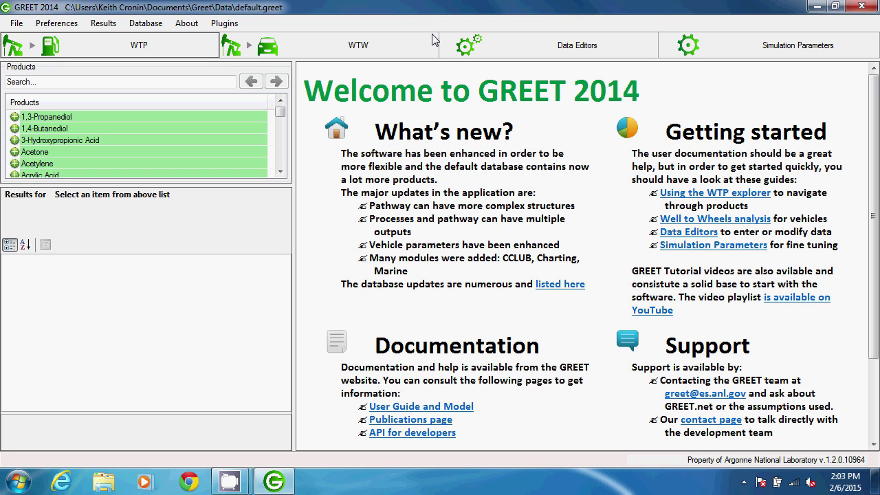
Make sure advanced features are shown in the general preferences and apply the settings
left_click(49, 27)
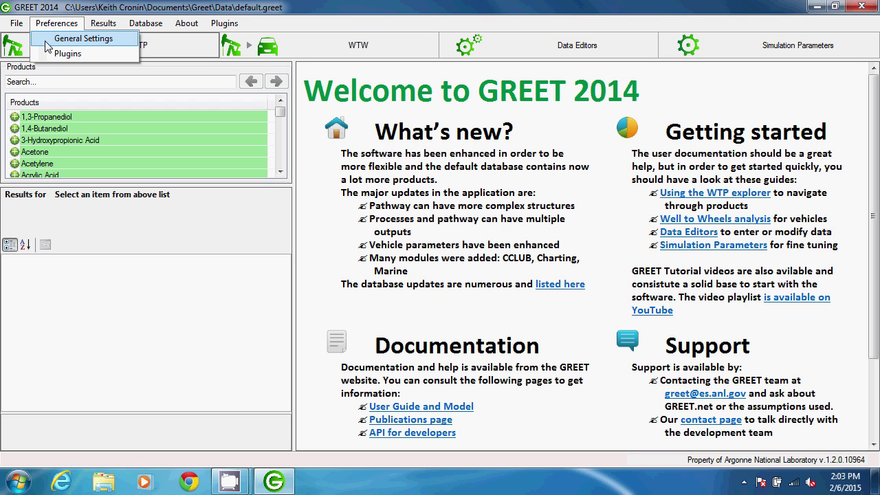
left_click(75, 38)
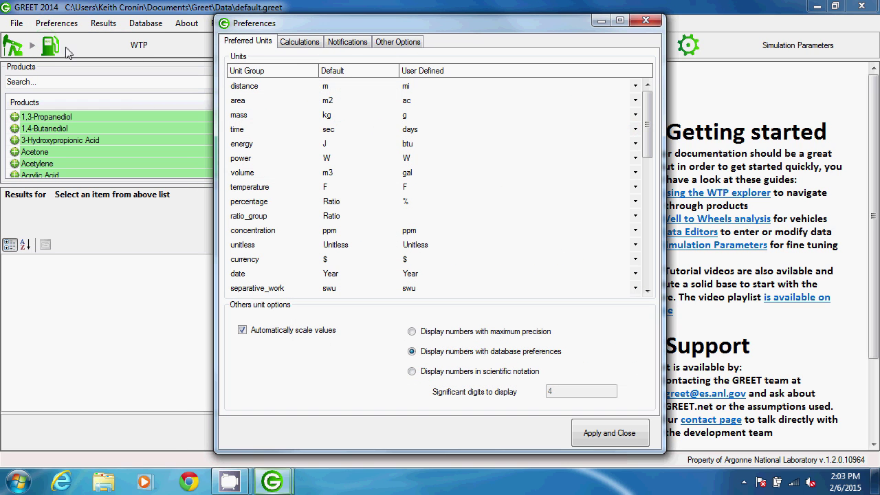
left_click(397, 43)
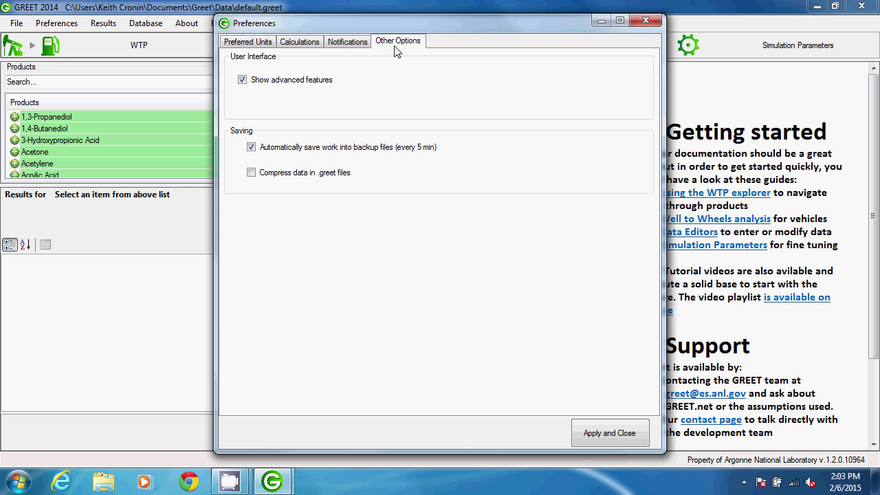
left_click(244, 82)
left_click(243, 82)
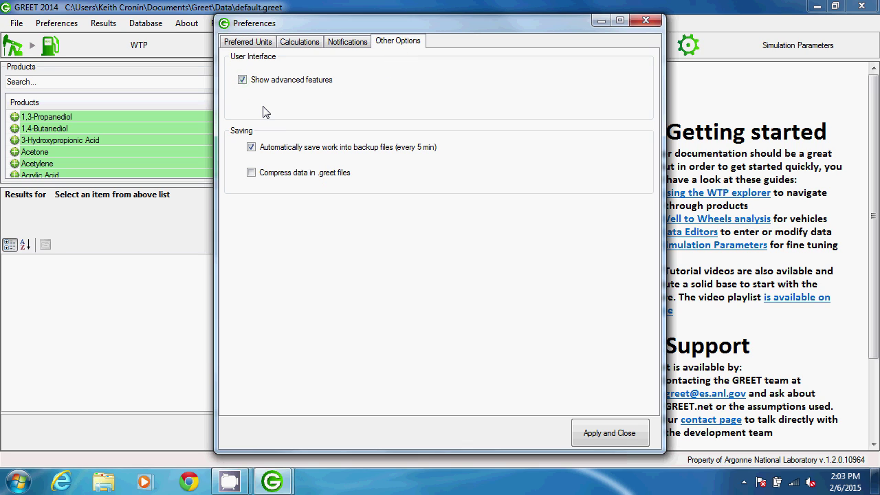
left_click(614, 432)
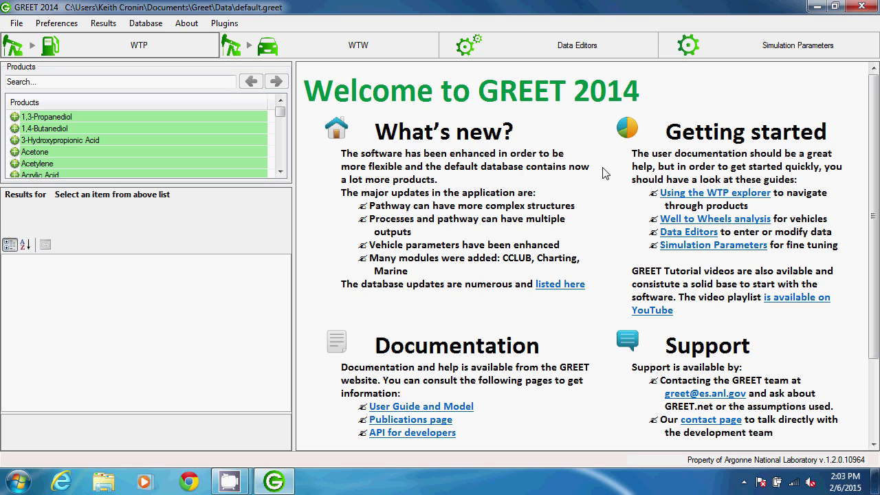
Start a new stationary process in the data editors and enlarge its group inputs area
left_click(538, 57)
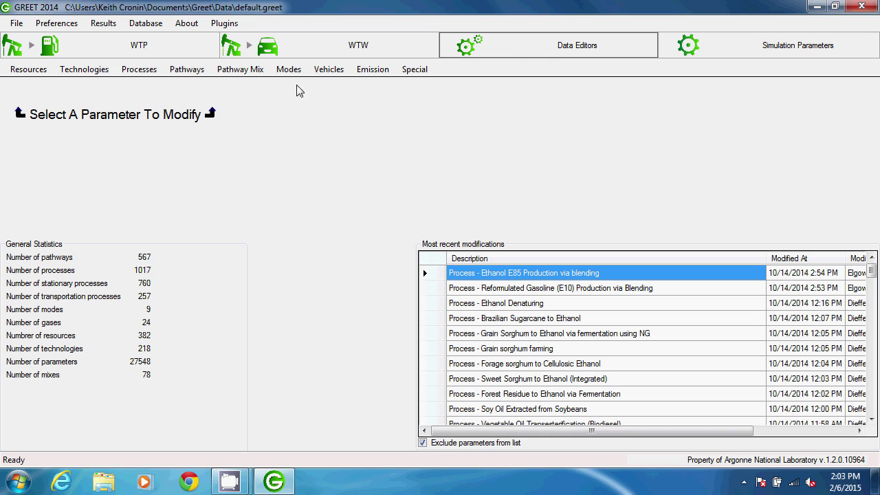
left_click(151, 73)
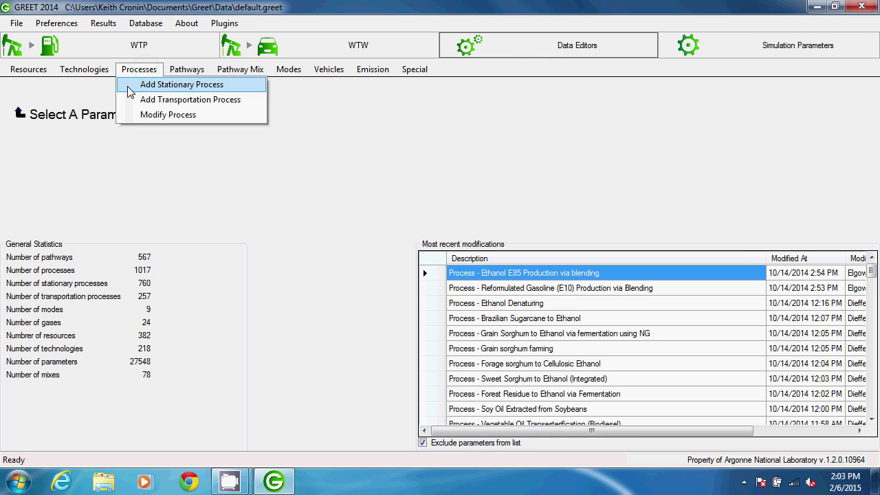
left_click(129, 91)
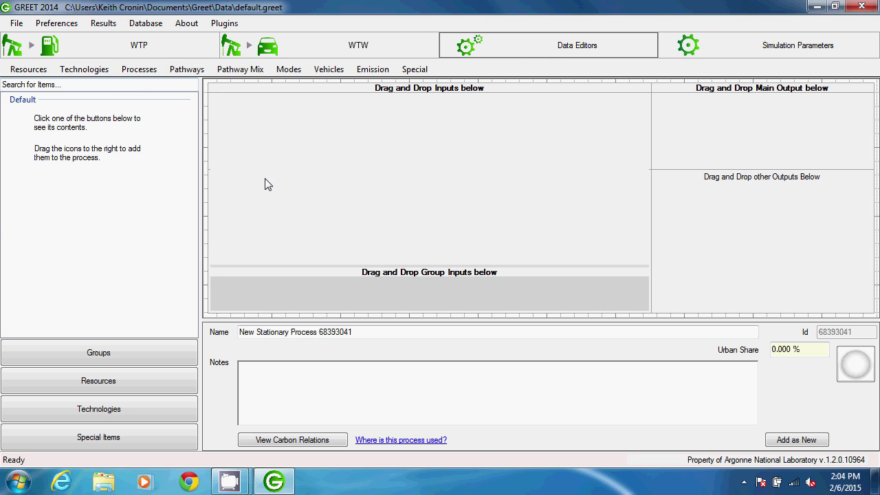
left_click_drag(318, 268, 315, 168)
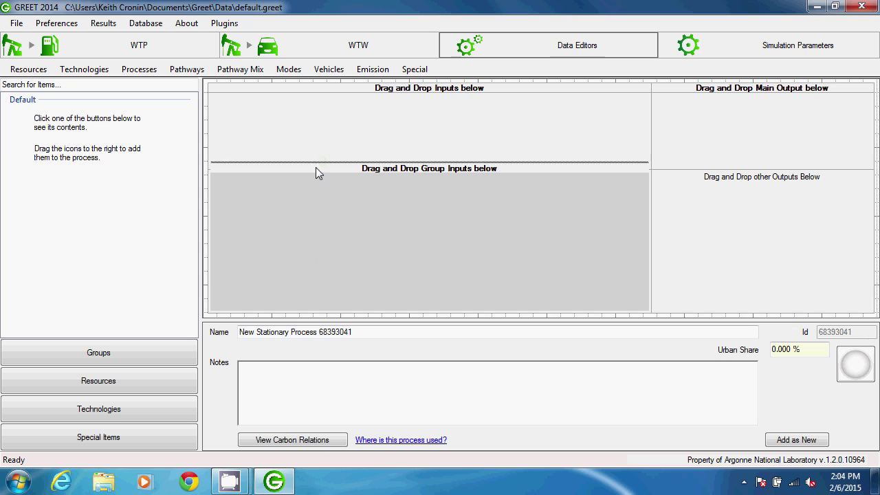
Add Natural Gas as the main output of the process with an amount of 1 mmbtu
left_click(147, 378)
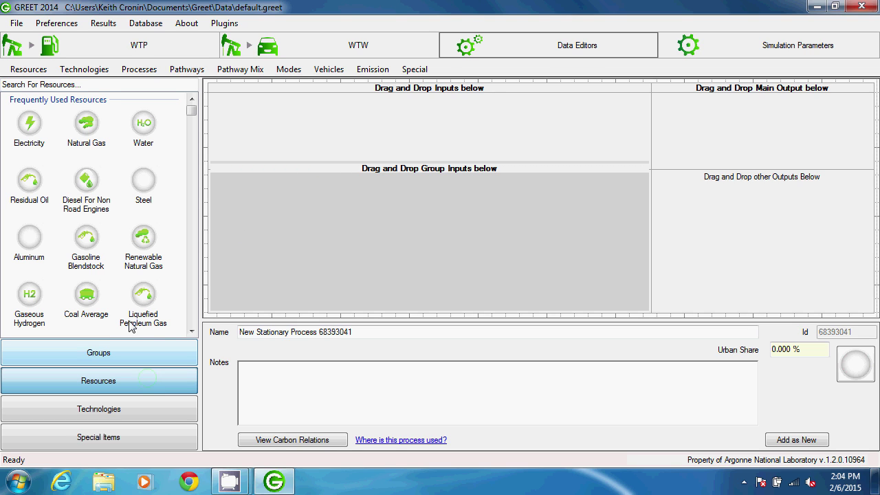
left_click_drag(92, 127, 733, 131)
left_click(749, 129)
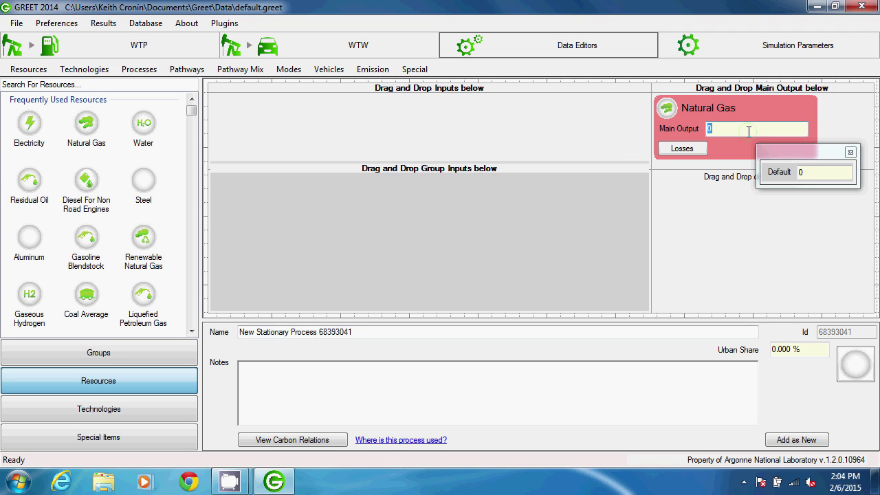
type("1 mmbtu")
key("Tab")
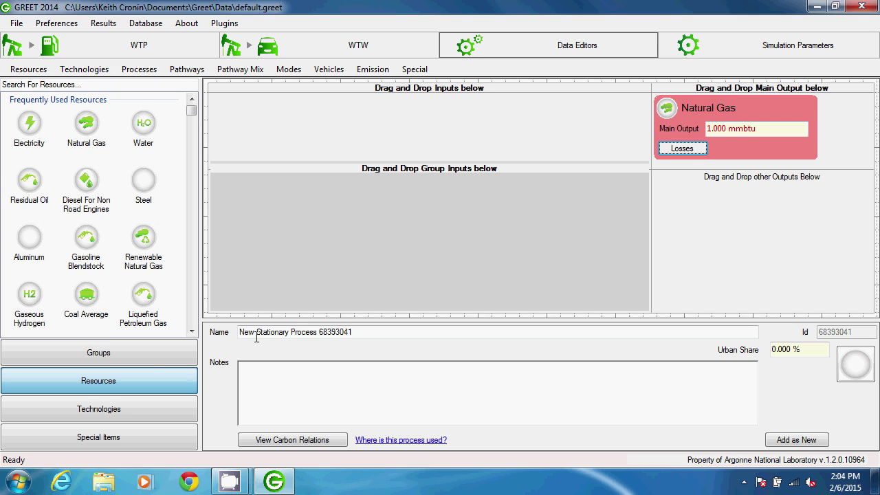
Add an amount group to the process's group inputs and set the group amount to 1000000 btu
left_click(146, 356)
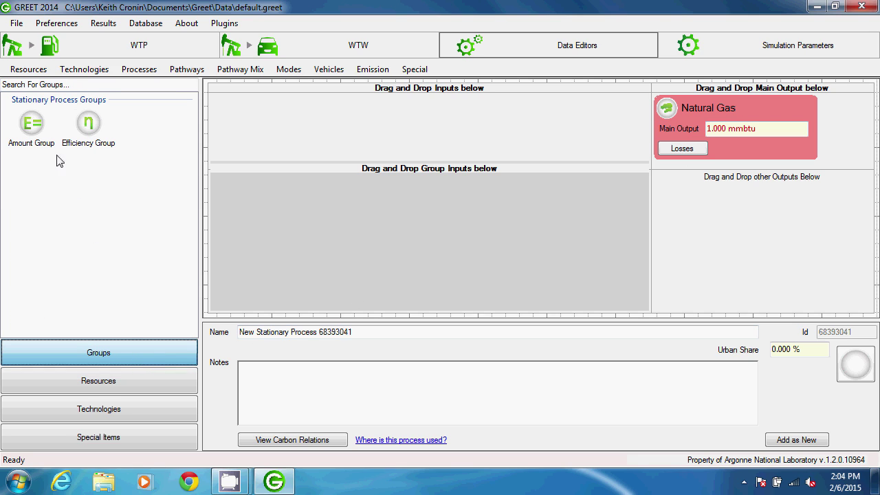
left_click_drag(35, 129, 286, 200)
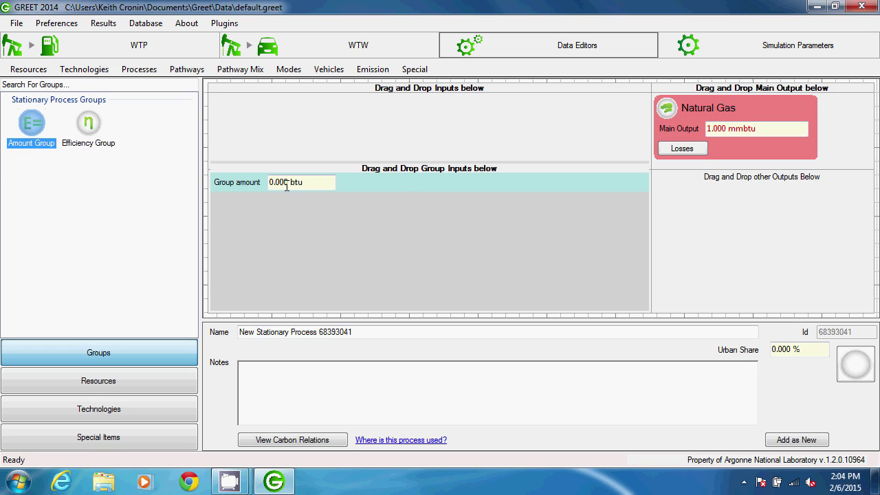
left_click(287, 183)
type("1000000")
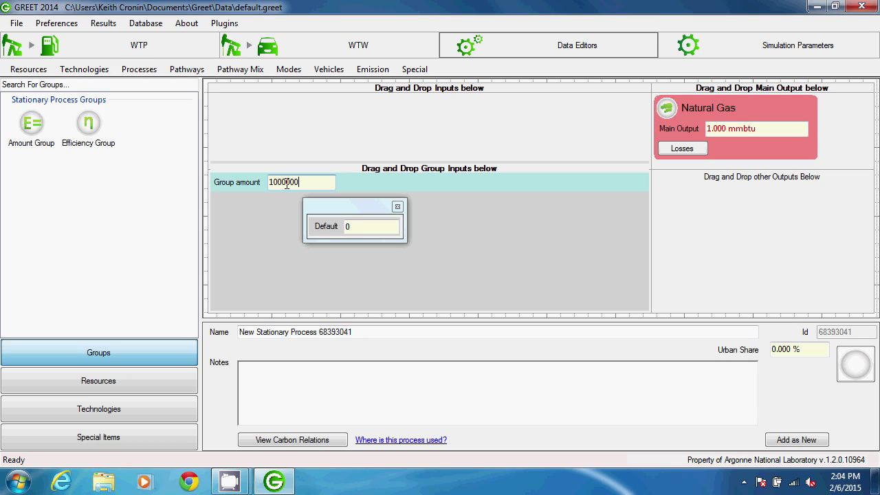
key("Return")
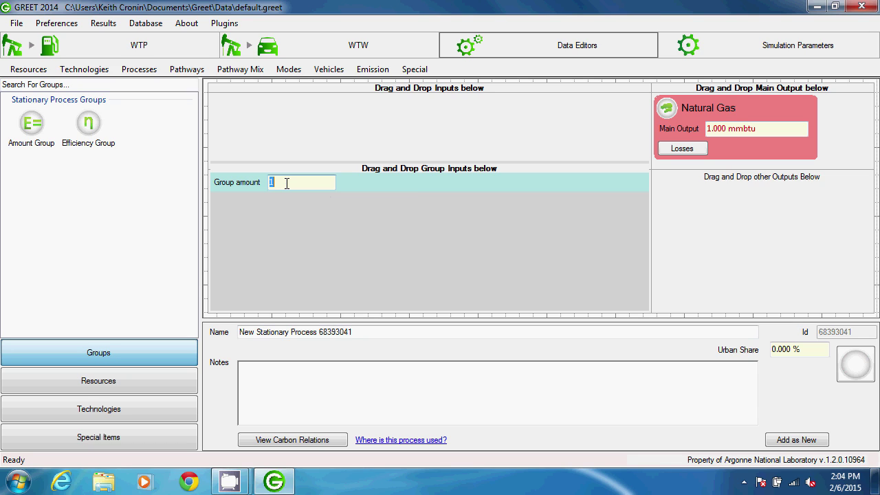
left_click(360, 334)
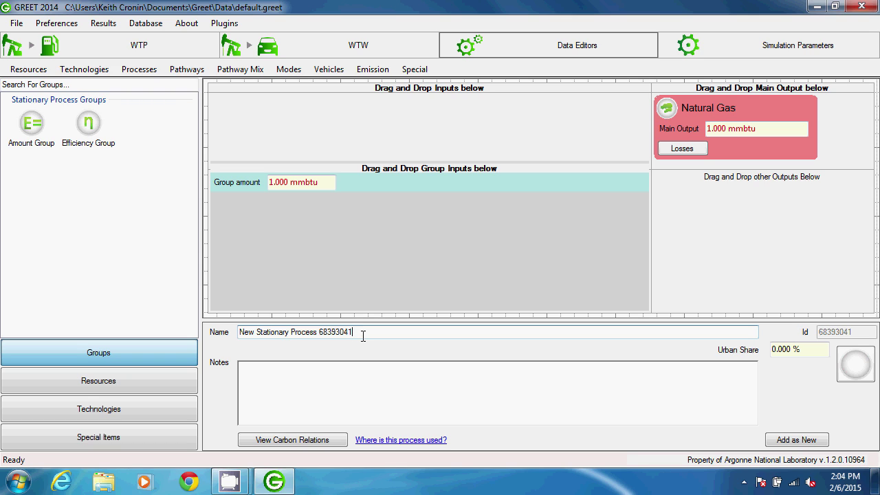
Add two Natural Gas inputs to the amount group and set the first one's share to 100 %
left_click(154, 384)
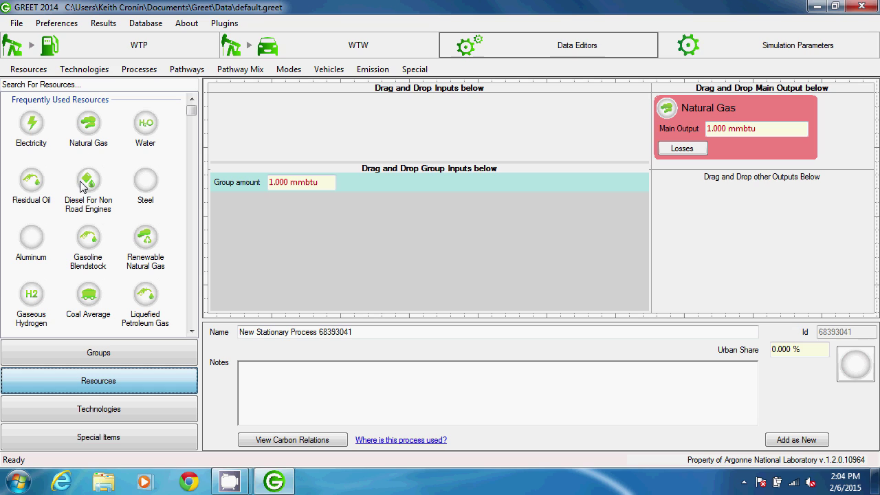
left_click_drag(88, 128, 261, 234)
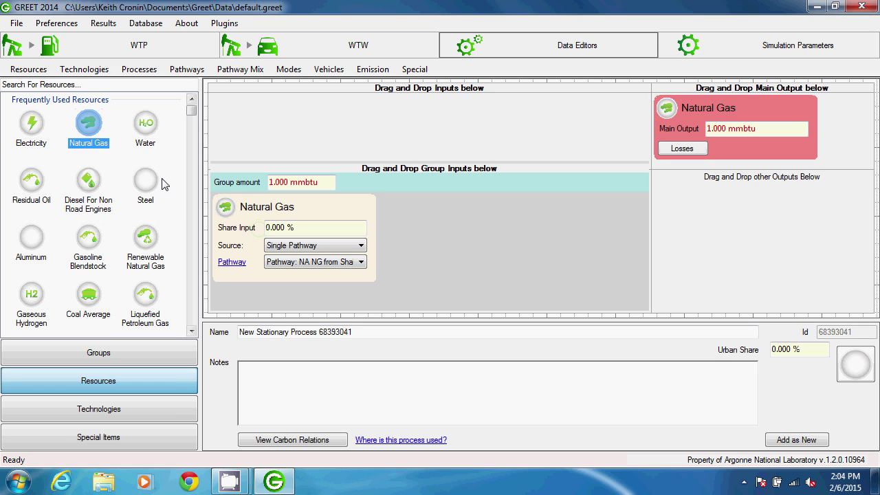
left_click_drag(102, 144, 431, 233)
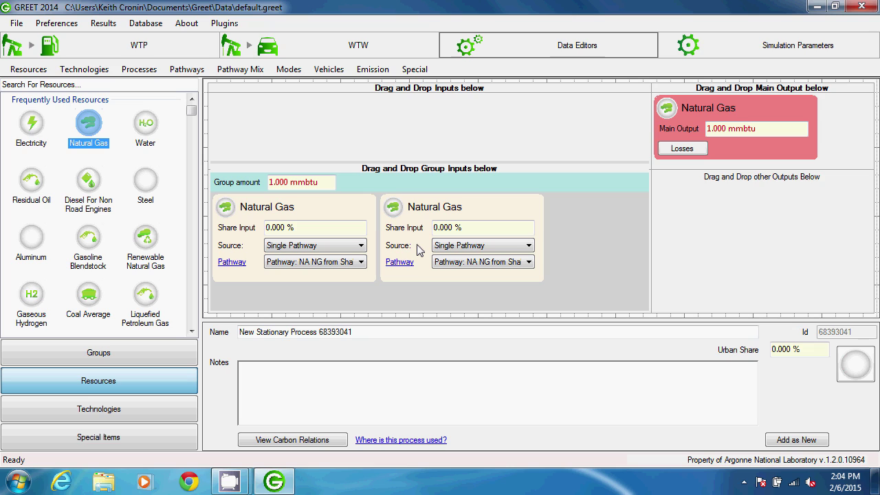
left_click(311, 228)
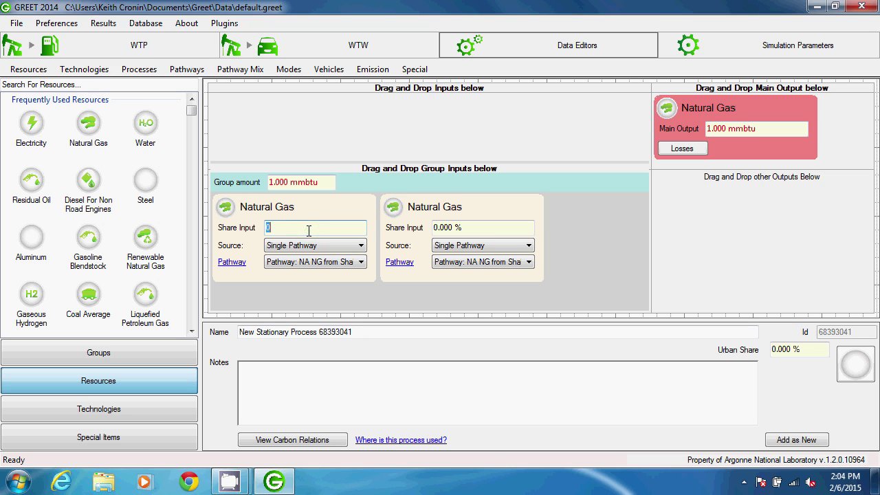
type("100")
key("Tab")
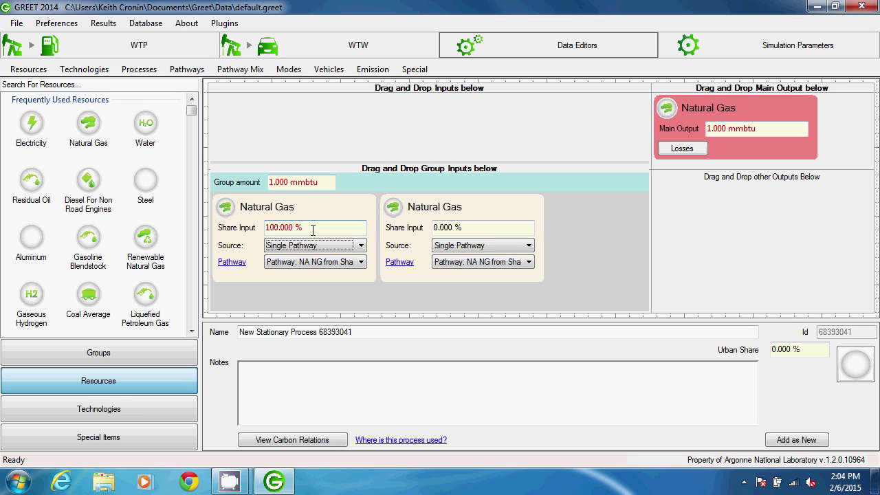
Convert the second Natural Gas input from a share to an amount and set it to 500000 btu
left_click(488, 209)
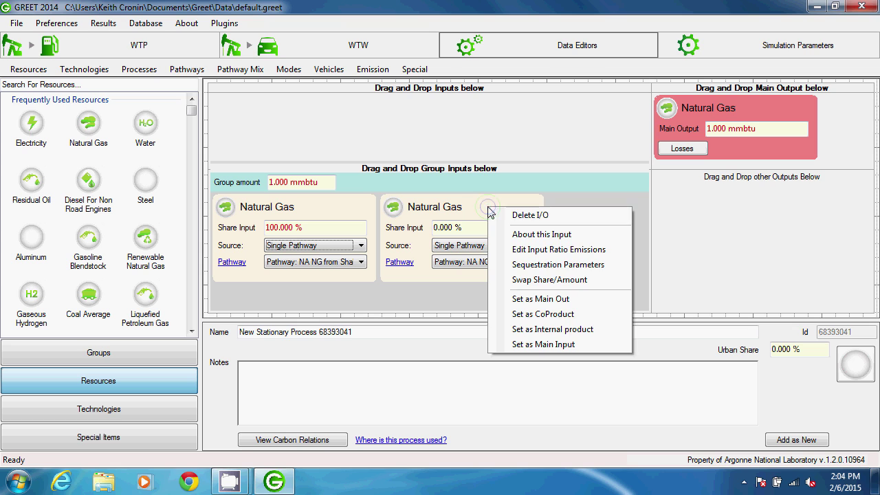
left_click(502, 287)
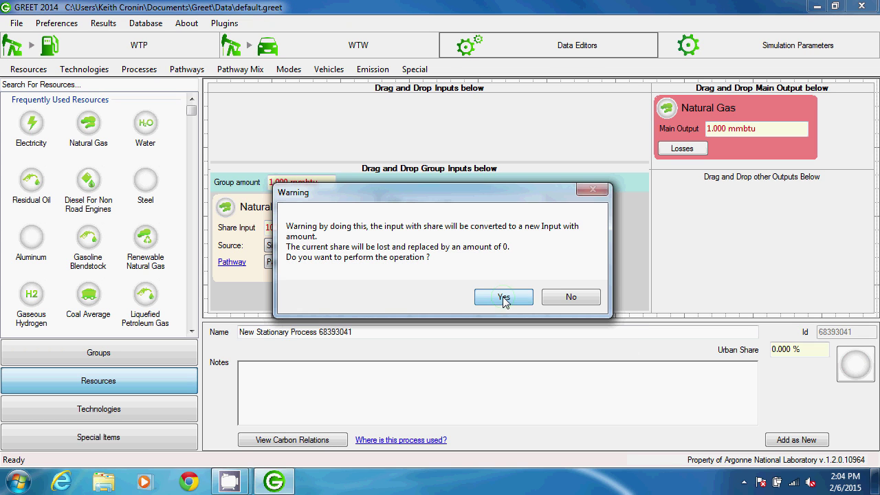
left_click(503, 295)
left_click(447, 229)
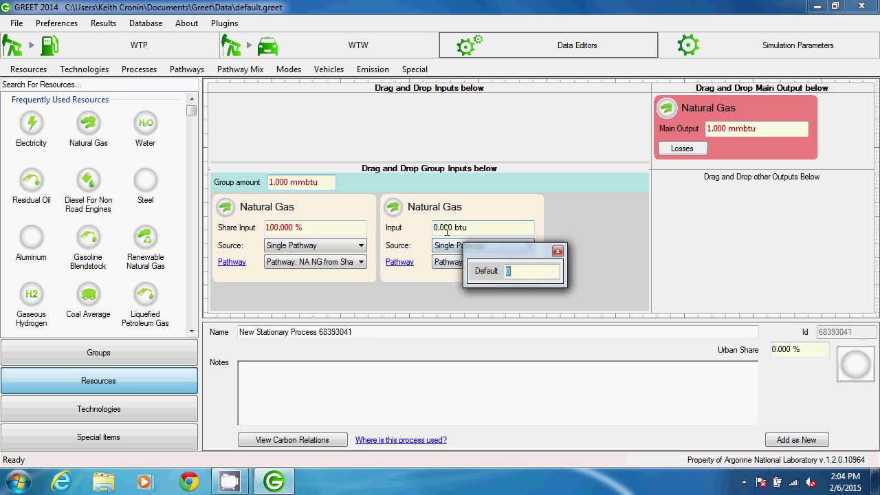
type("500000")
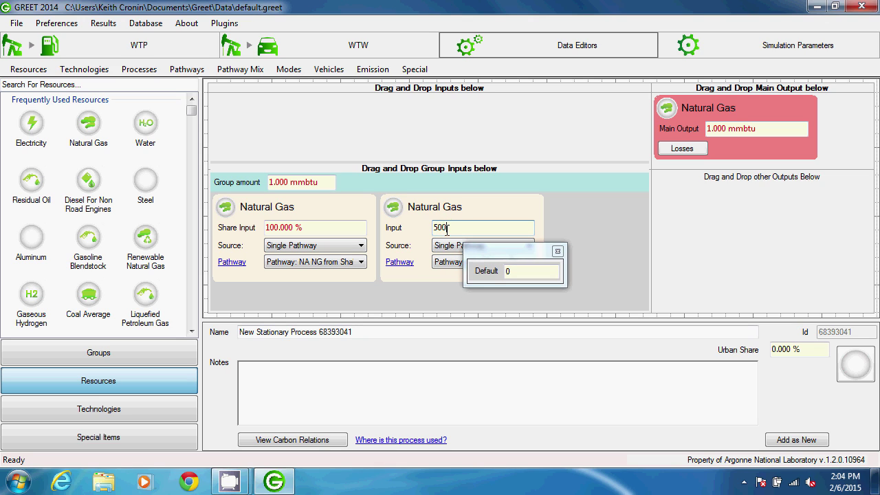
key("Tab")
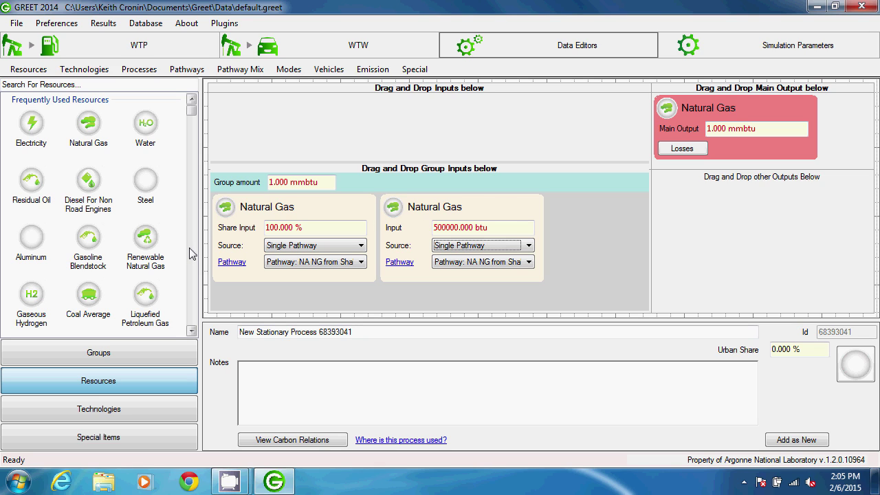
Add Renewable Natural Gas to the amount group and set its share and the first Natural Gas input's share to 50 % each
left_click_drag(88, 124, 561, 239)
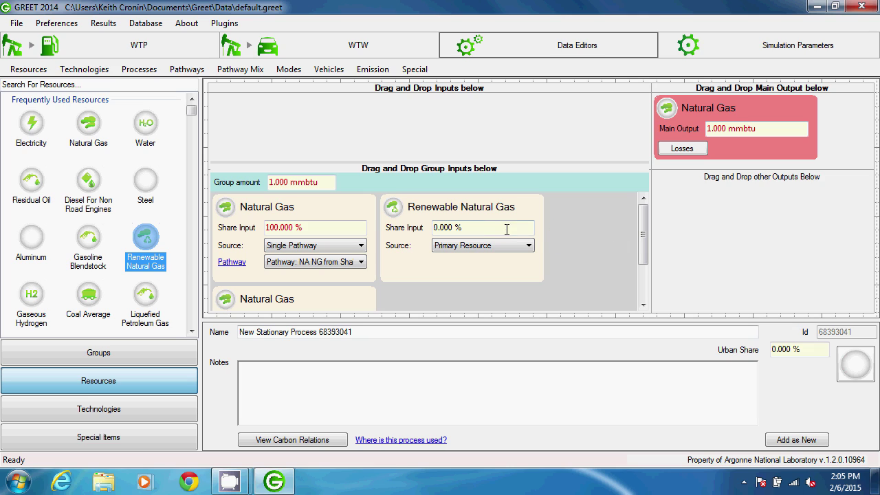
left_click(481, 229)
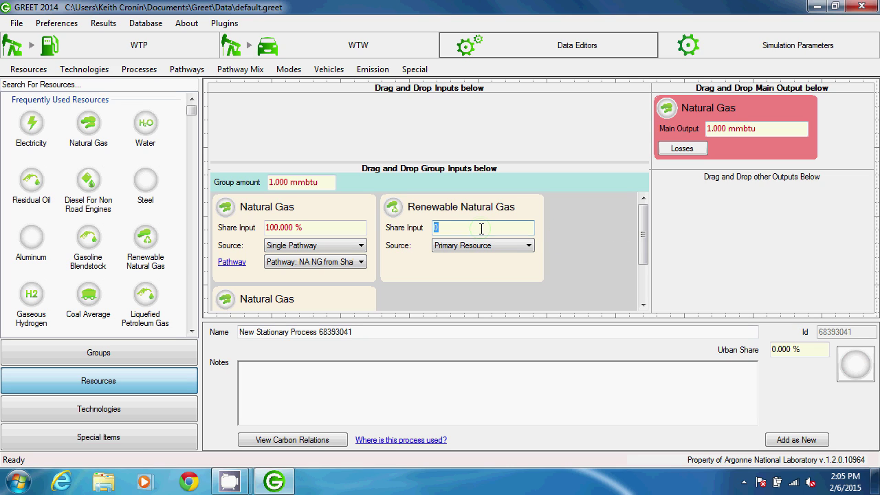
type("50")
key("Tab")
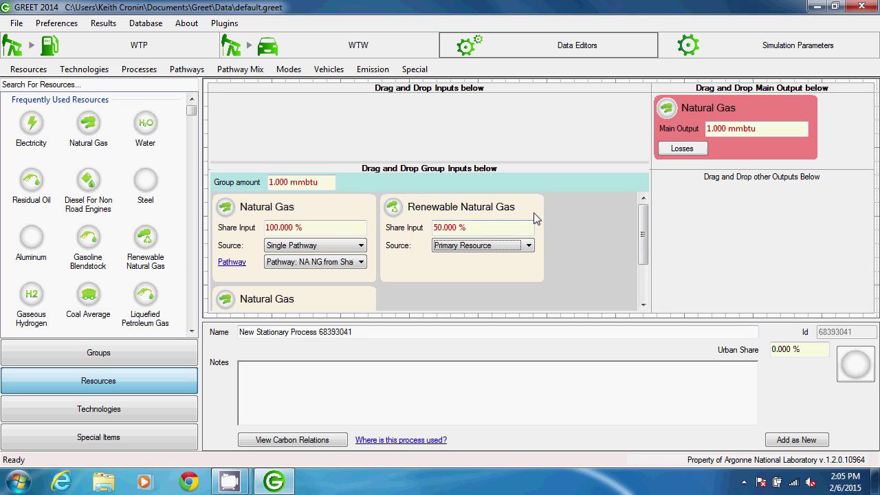
left_click(317, 228)
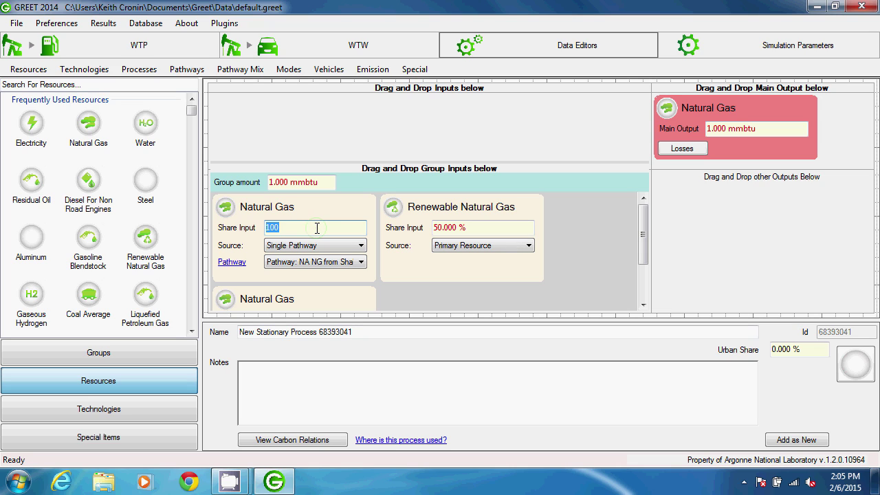
type("50")
key("Tab")
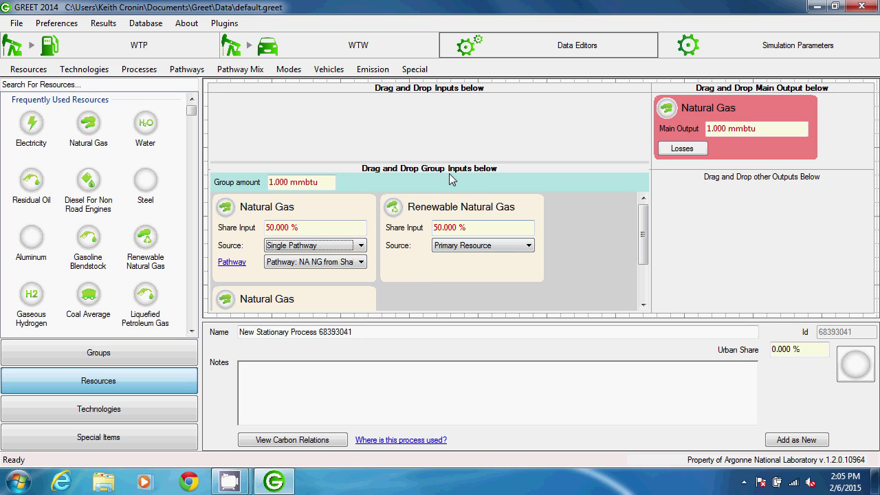
left_click_drag(456, 163, 454, 118)
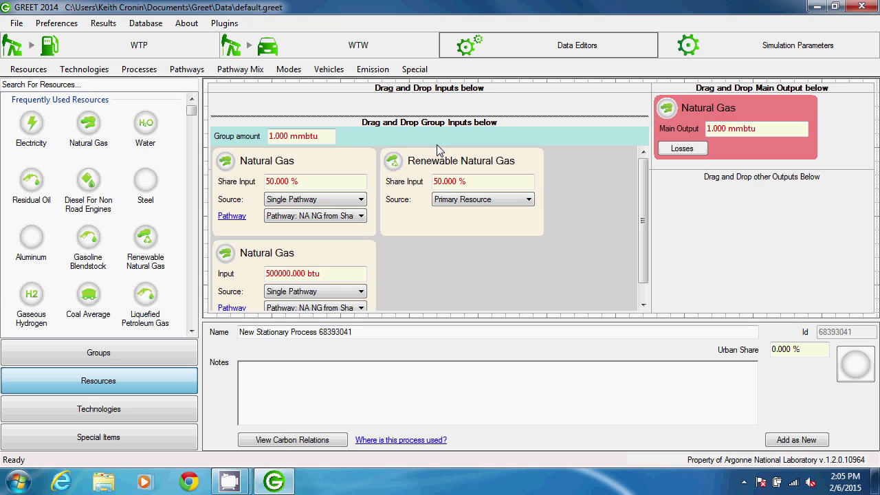
Start a new stationary process without applying the changes to the current one
left_click(132, 73)
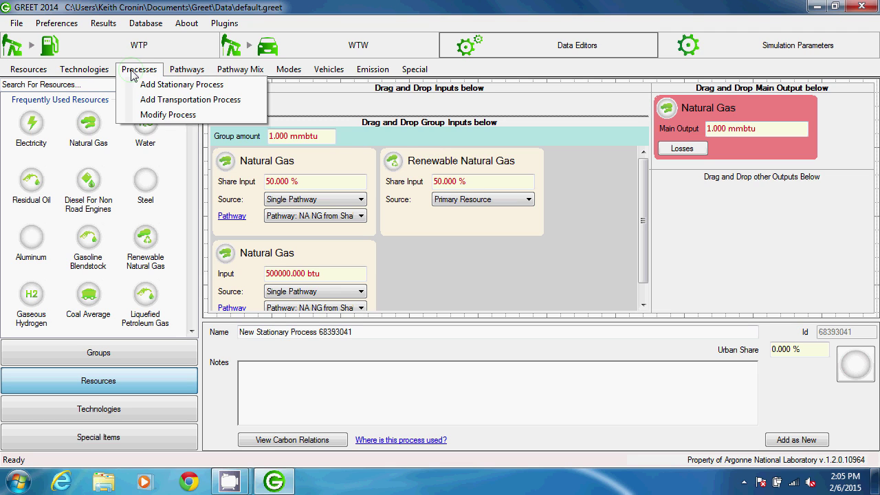
left_click(141, 84)
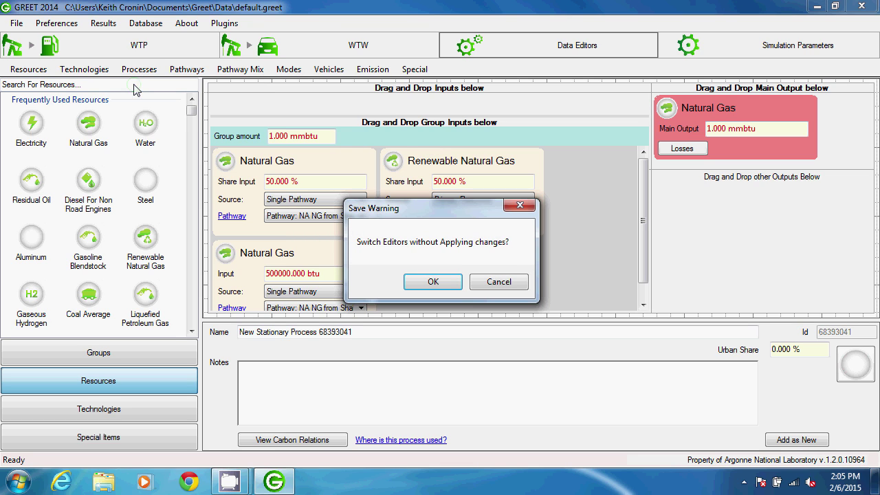
left_click(432, 284)
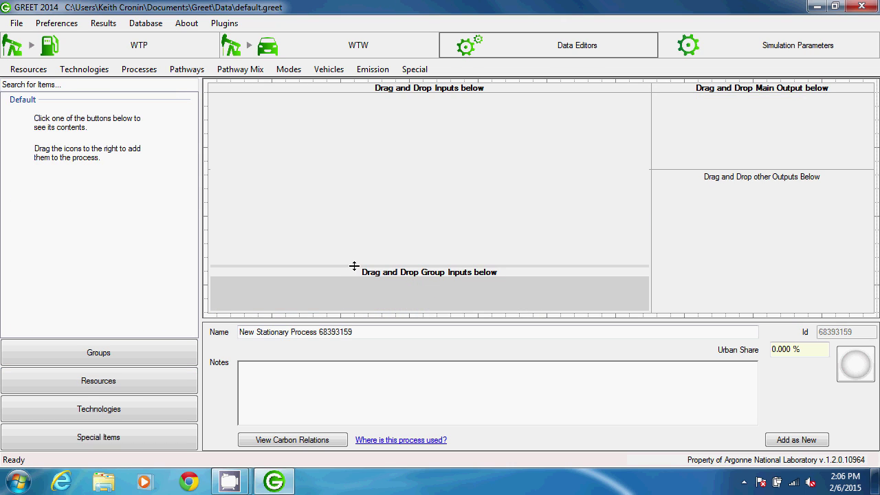
Add an efficiency group to the new process's group inputs and set the group efficiency to 90 %
left_click_drag(354, 266, 374, 130)
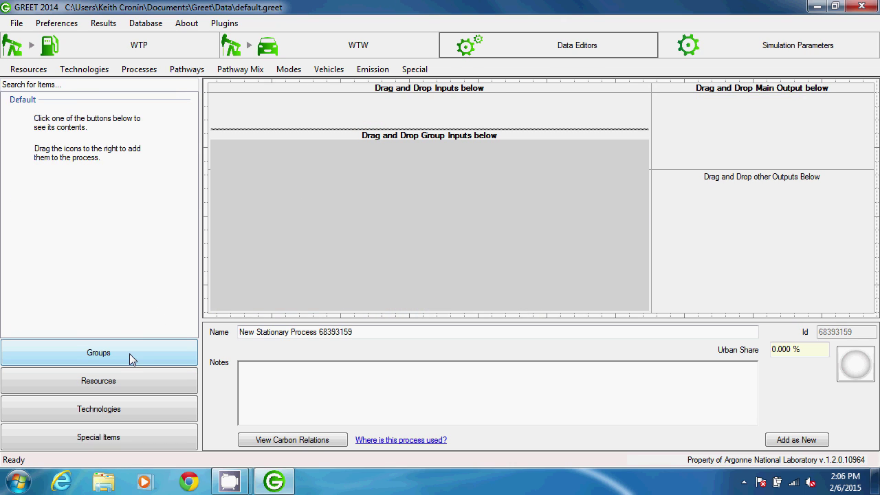
left_click(130, 352)
left_click_drag(86, 123, 291, 149)
left_click(290, 150)
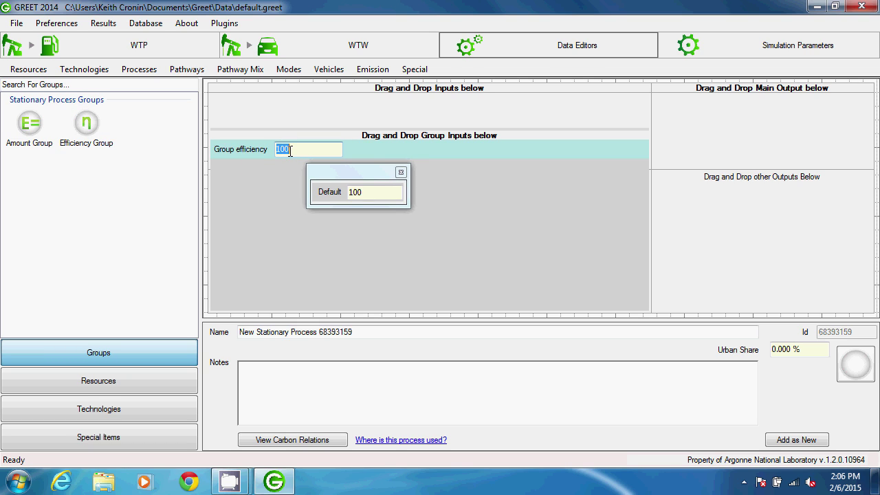
type("90")
key("Return")
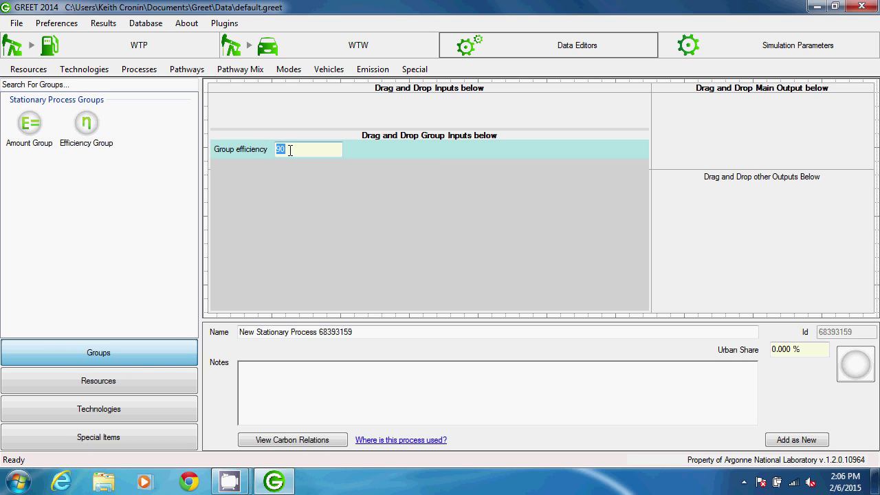
Add two Natural Gas inputs to the efficiency group and Natural Gas as the main output with an amount of 1 mmbtu
left_click(119, 379)
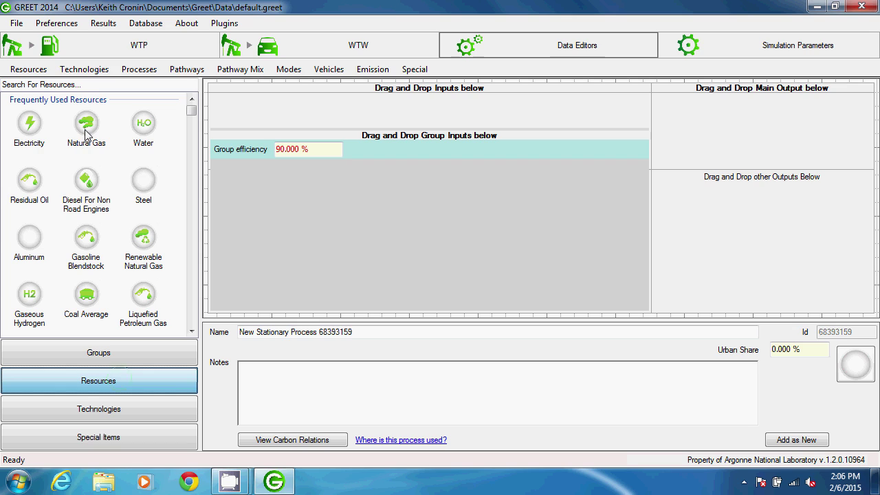
left_click_drag(86, 134, 413, 215)
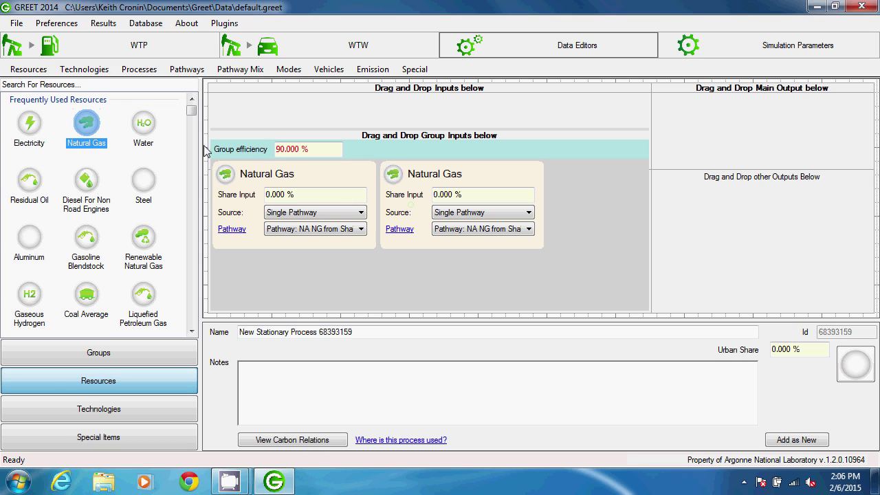
left_click_drag(94, 130, 689, 125)
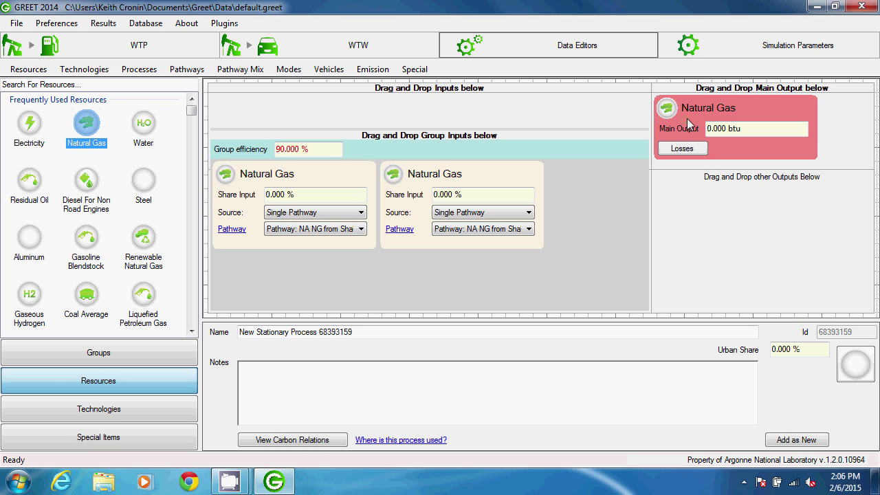
left_click(733, 130)
type("1 mmbtu")
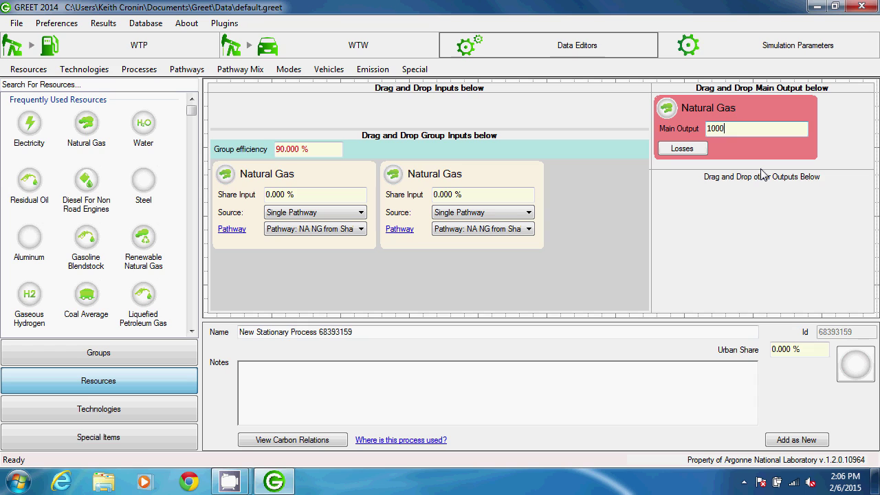
key("Tab")
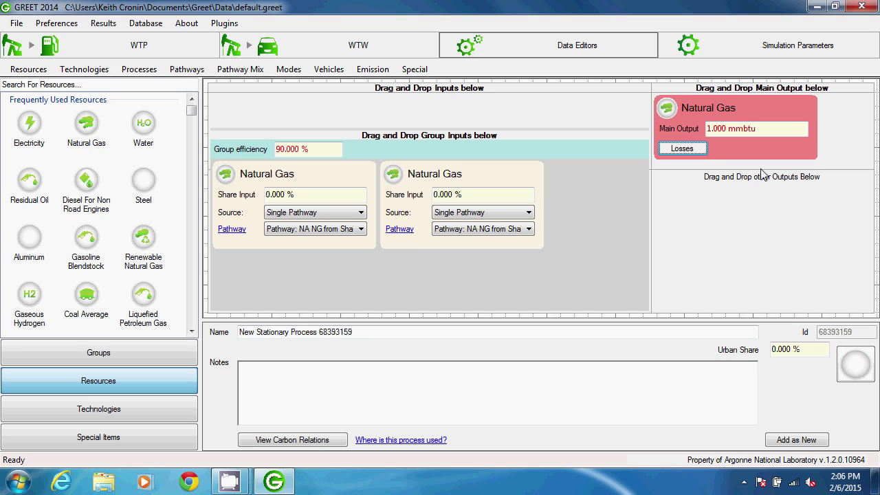
Convert the efficiency group's second Natural Gas input from a share to an amount and set it to 500000 btu
right_click(337, 181)
left_click(405, 254)
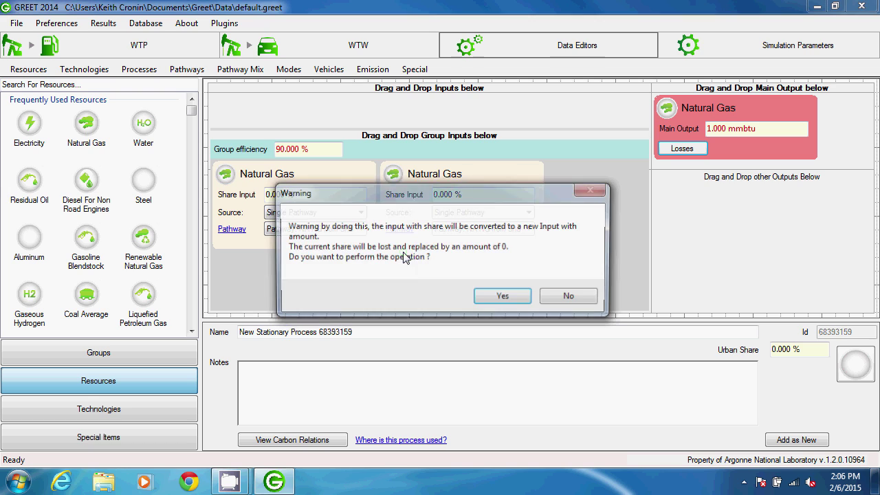
left_click(497, 296)
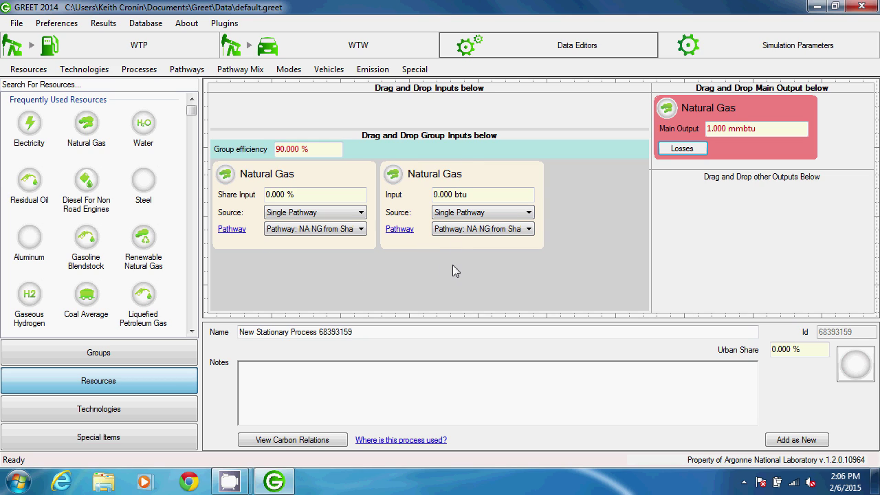
left_click(282, 149)
left_click(449, 196)
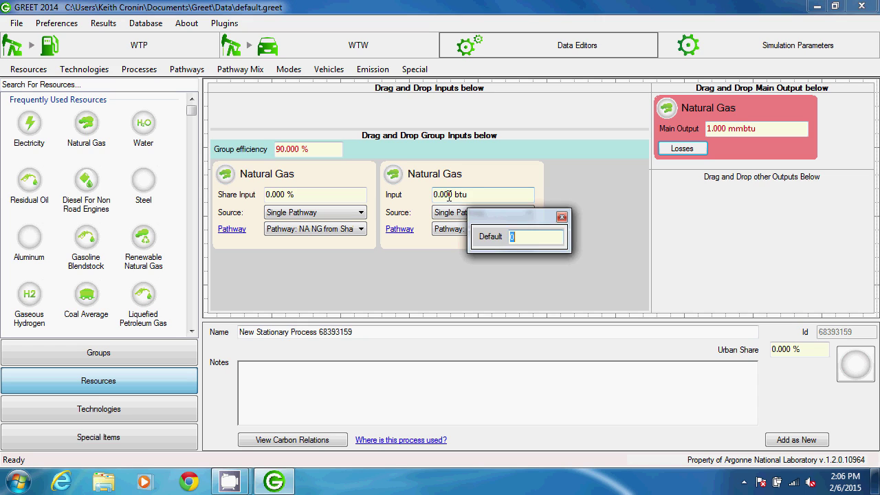
type("5000")
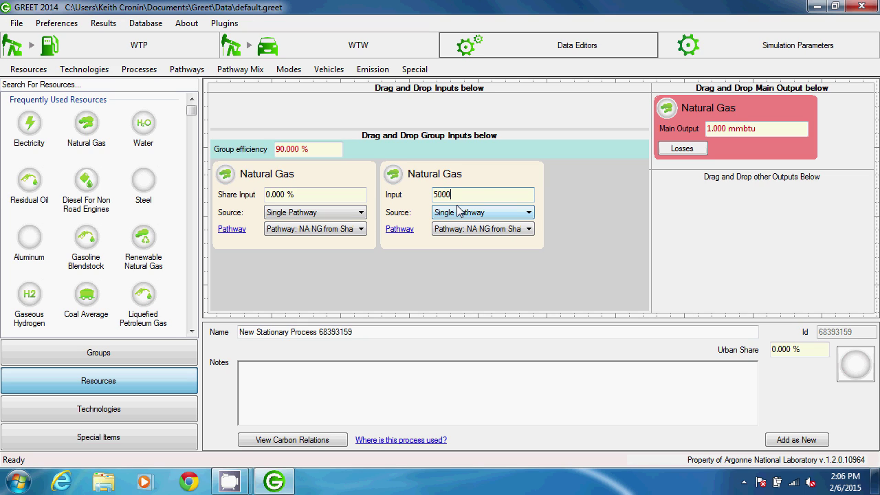
type("00")
key("Tab")
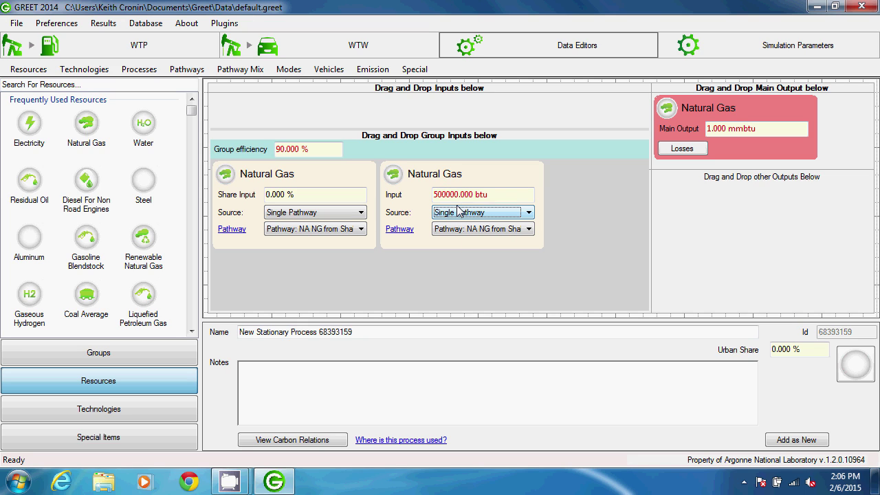
Set the share of the efficiency group's first Natural Gas input to 100 % and enlarge the area for ungrouped inputs
left_click(329, 194)
type("100")
key("Tab")
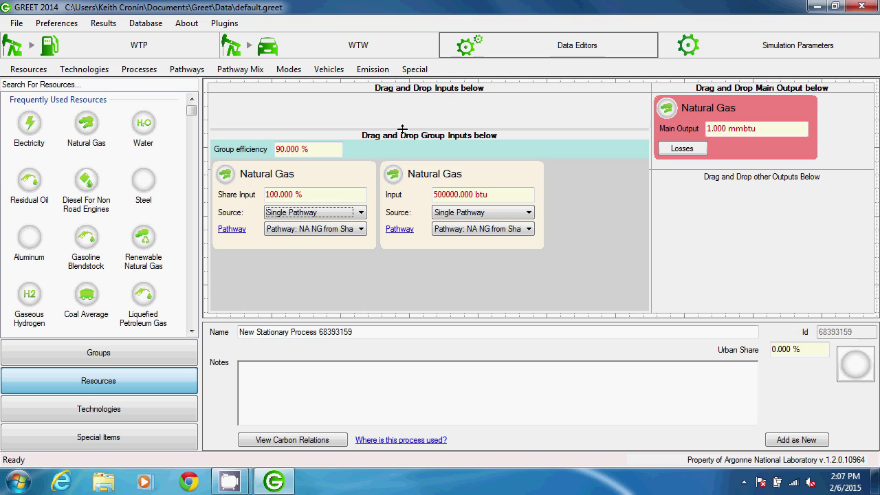
left_click_drag(404, 129, 405, 210)
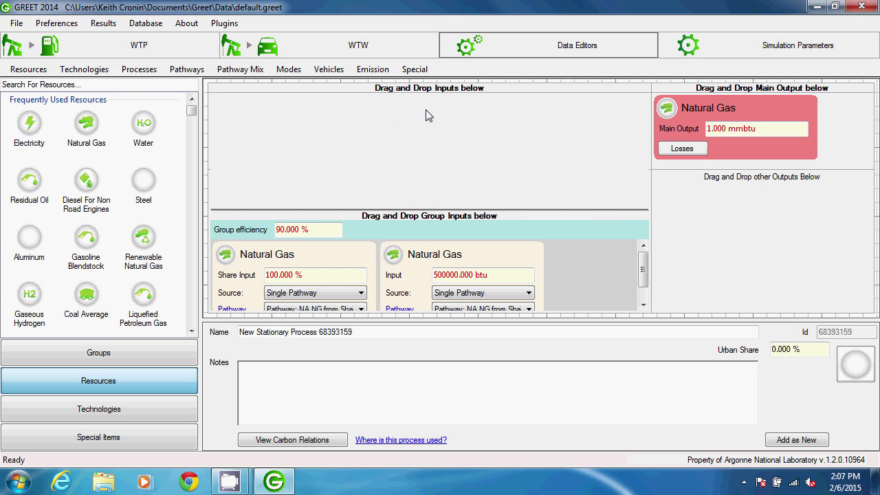